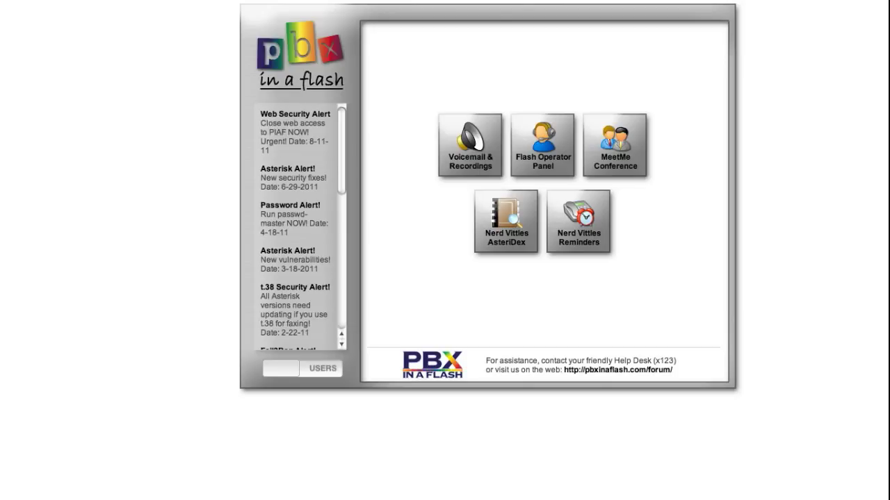
- Flip the PBX in a Flash portal toggle from USERS to ADMIN
{"action": "left_click", "coordinate": [316, 369]}
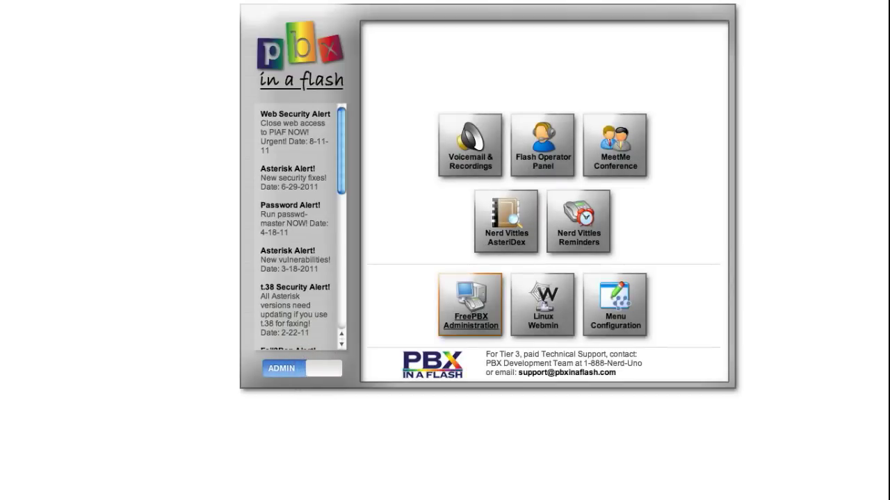
- Log in to FreePBX Administration with the admin username and password, then open Module Admin
{"action": "left_click", "coordinate": [473, 312]}
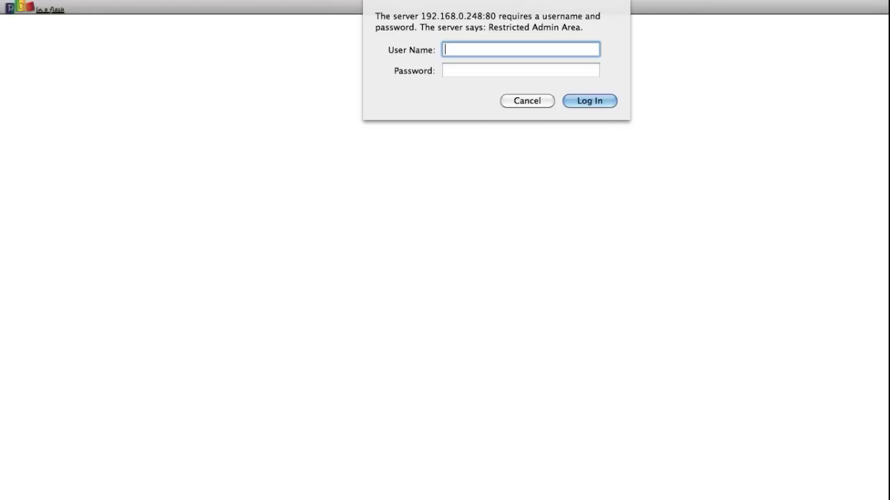
{"action": "type", "text": "maint"}
{"action": "key", "text": "Tab"}
{"action": "type", "text": "password"}
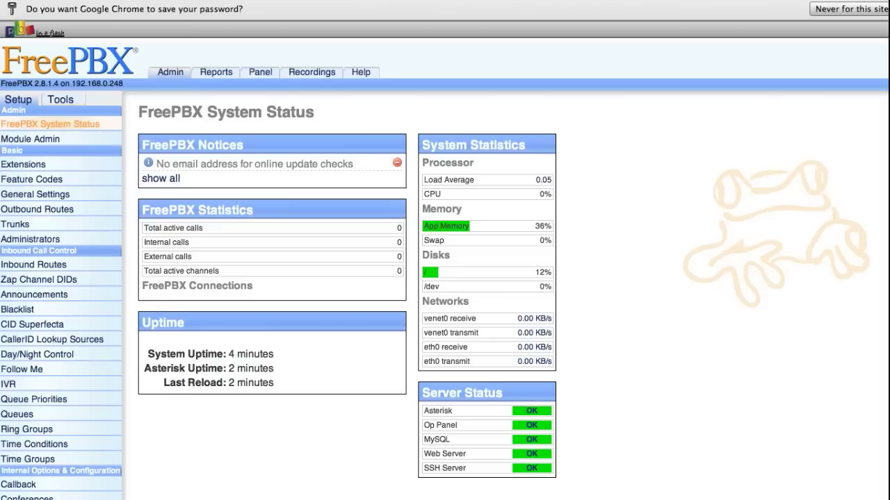
{"action": "left_click", "coordinate": [38, 139]}
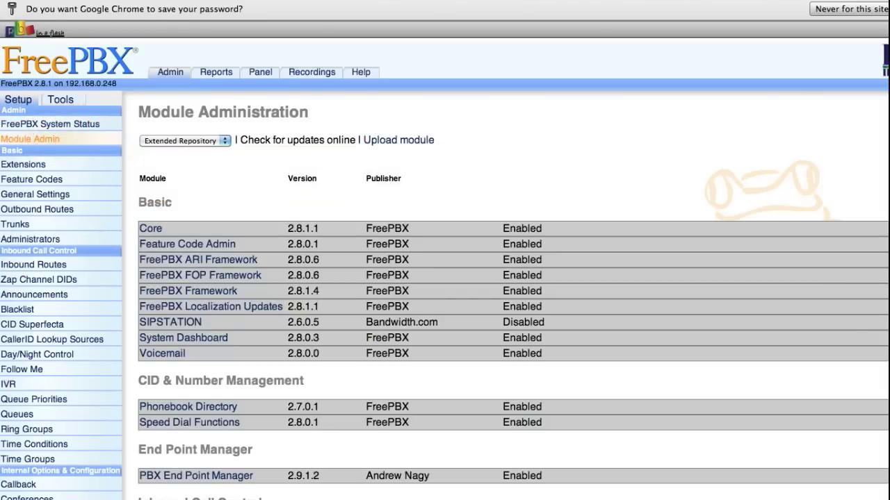
- Download and install the 2.9 Upgrade Tool from the online check, then apply the configuration reload
{"action": "mouse_move", "coordinate": [298, 140]}
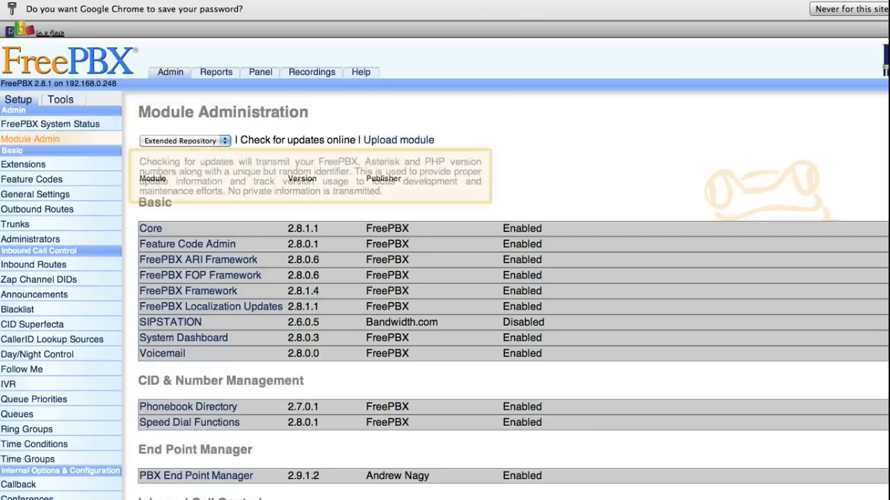
{"action": "left_click", "coordinate": [316, 140]}
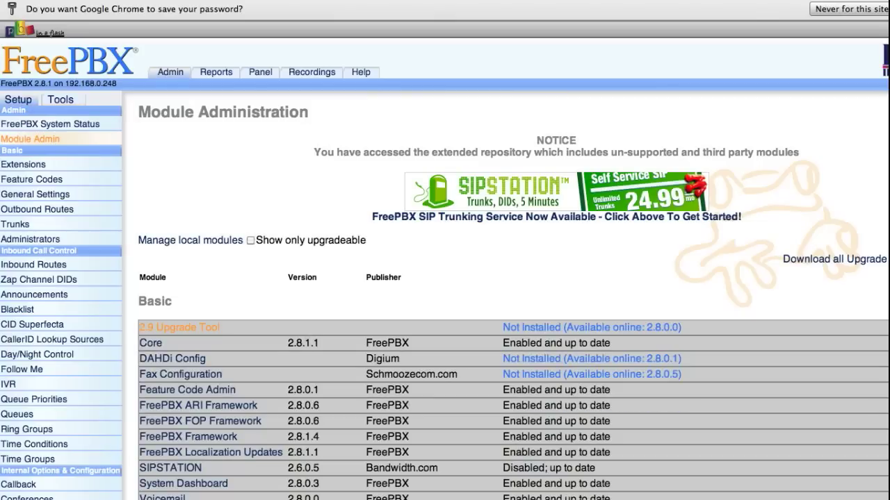
{"action": "left_click", "coordinate": [195, 328]}
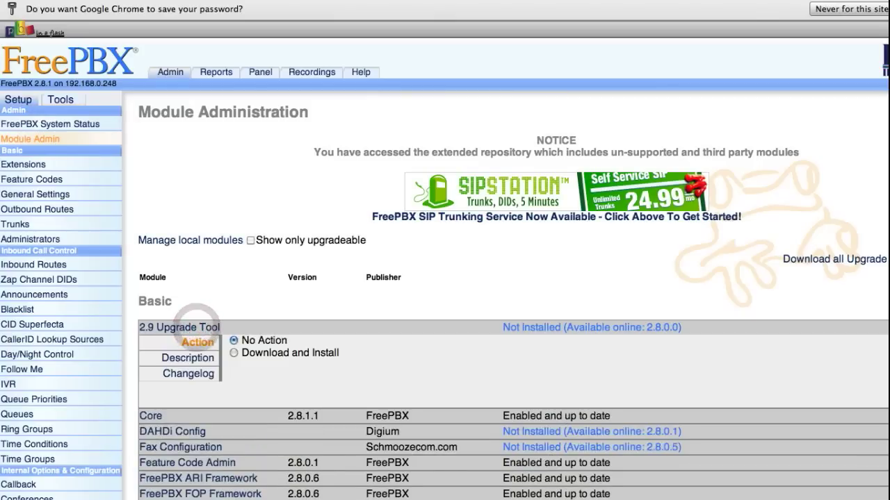
{"action": "left_click", "coordinate": [234, 352]}
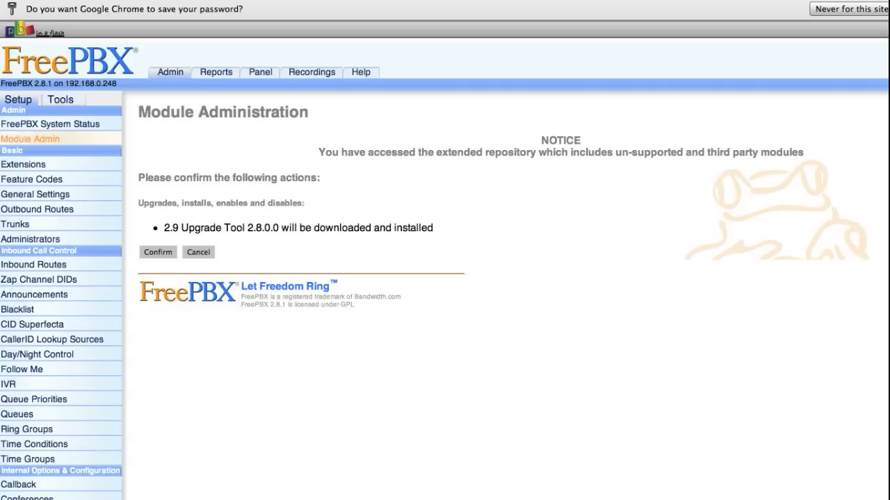
{"action": "left_click", "coordinate": [157, 251]}
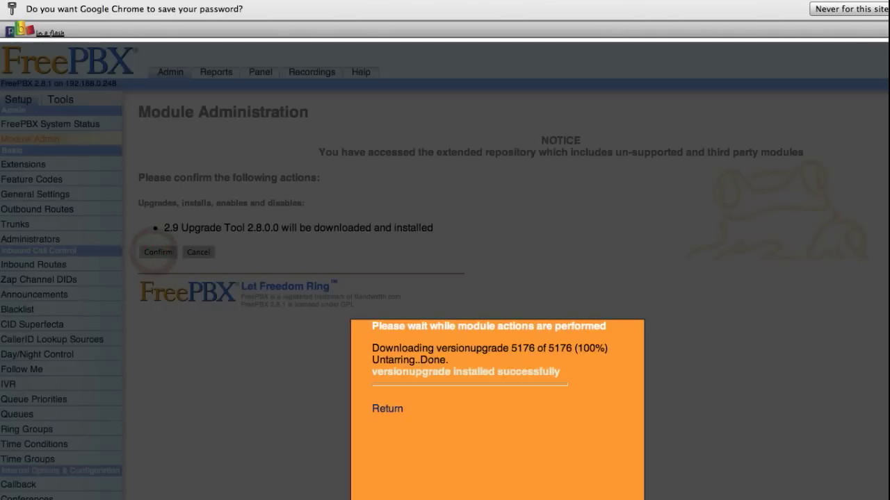
{"action": "left_click", "coordinate": [387, 408]}
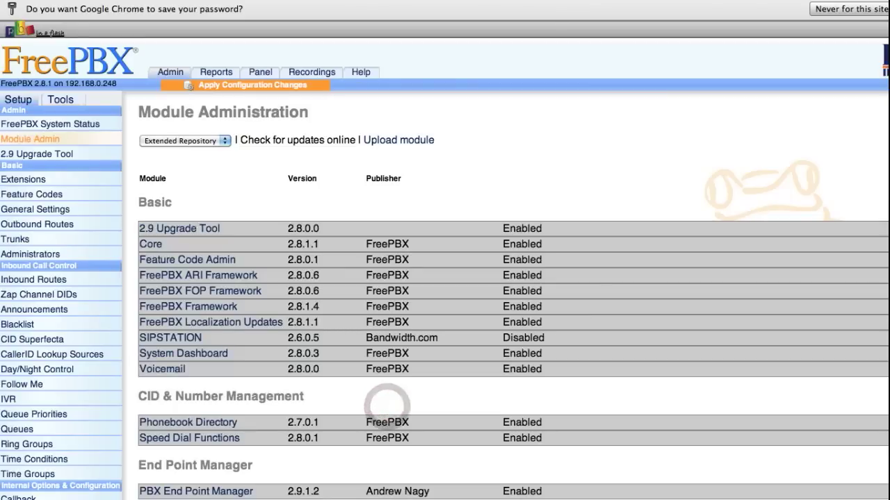
{"action": "left_click", "coordinate": [254, 84]}
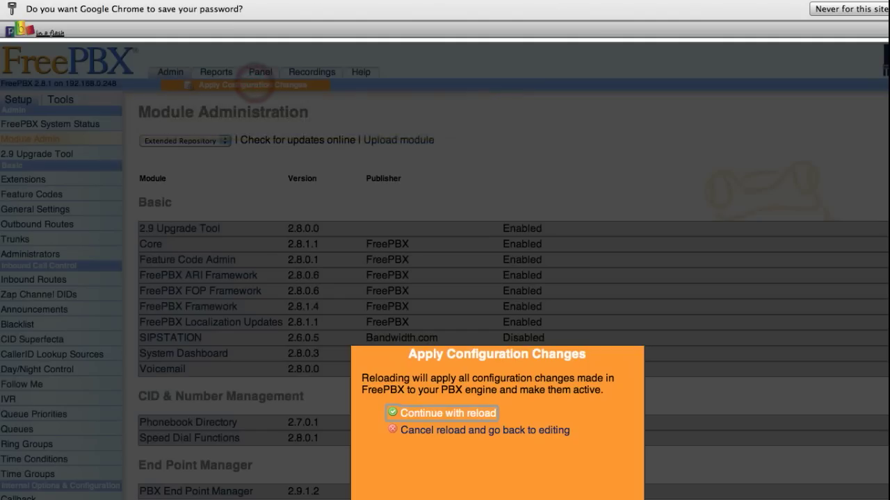
{"action": "left_click", "coordinate": [409, 413]}
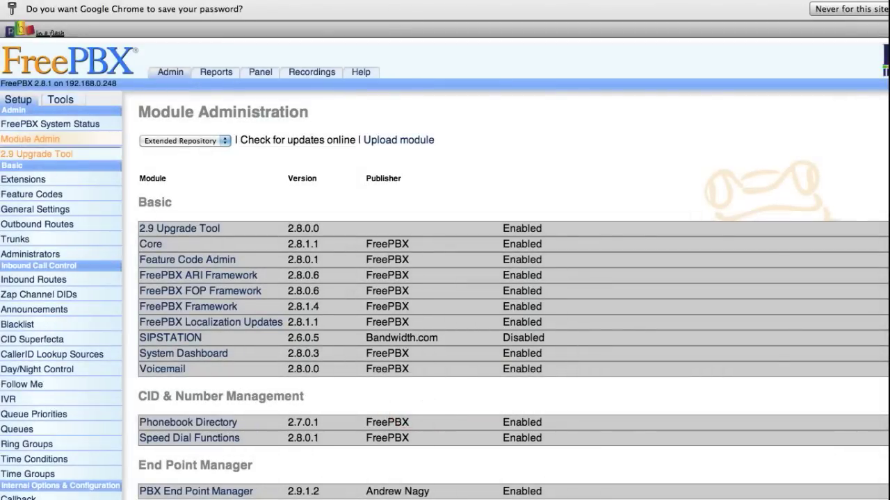
- Run UPGRADE NOW in the 2.9 Upgrade Tool, confirm it, and return to Module Admin
{"action": "left_click", "coordinate": [42, 154]}
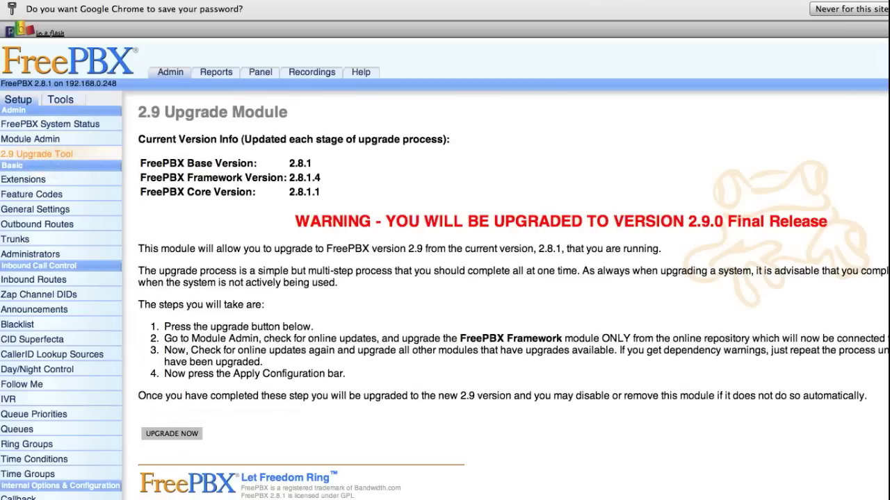
{"action": "left_click", "coordinate": [189, 435]}
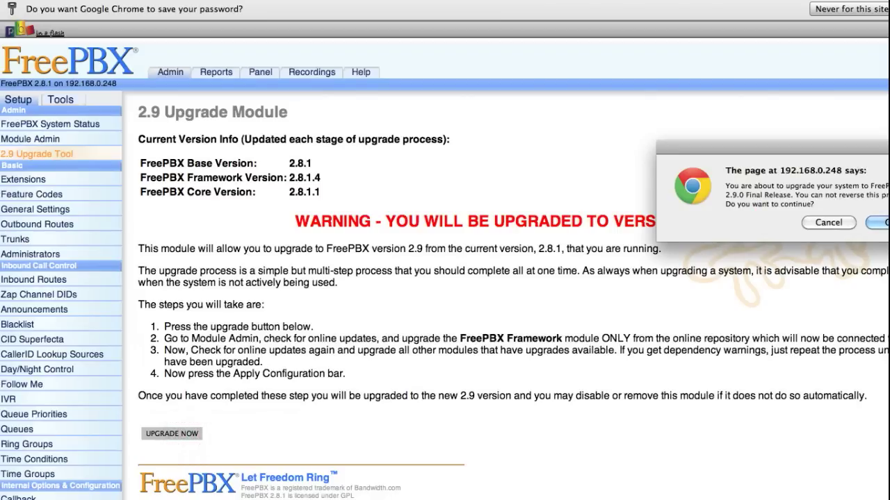
{"action": "key", "text": "Return"}
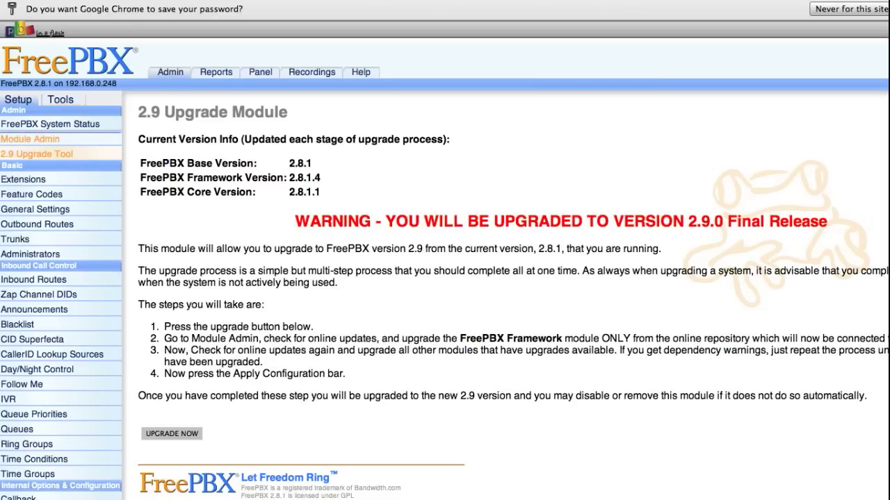
{"action": "left_click", "coordinate": [40, 139]}
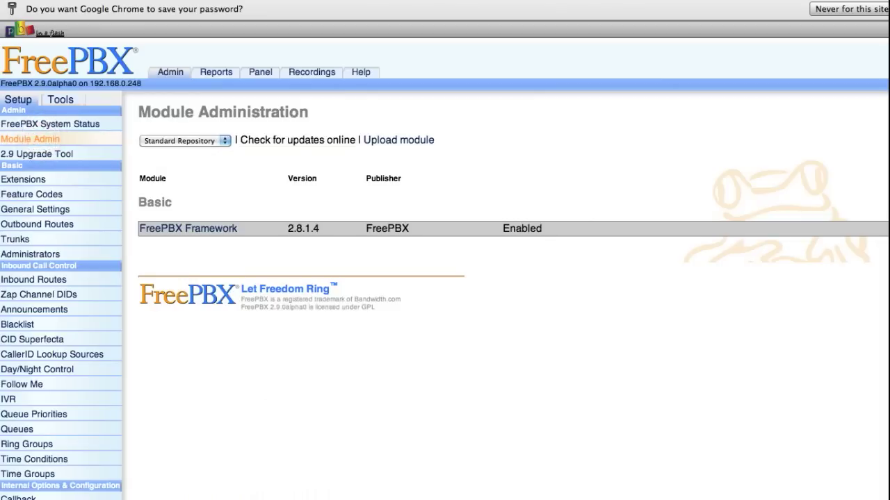
- Check online and upgrade FreePBX Framework from 2.8.1.4 to 2.9.0.7, confirming the download
{"action": "left_click", "coordinate": [328, 141]}
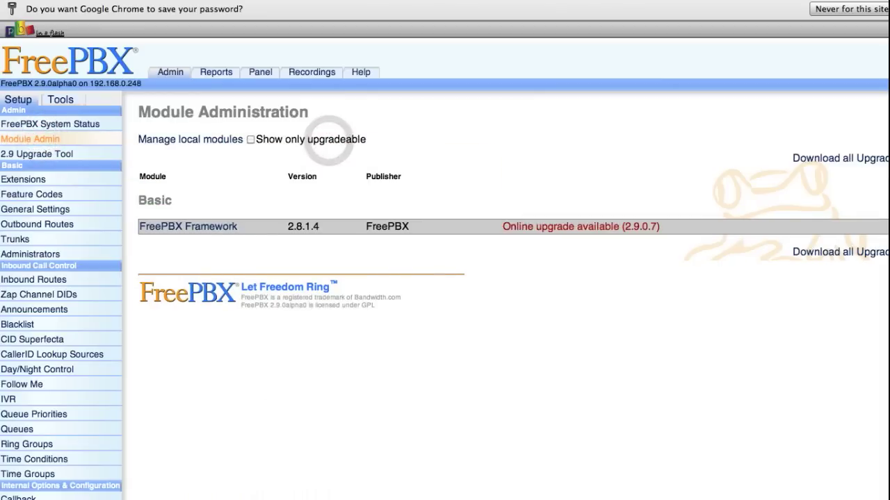
{"action": "left_click", "coordinate": [194, 226]}
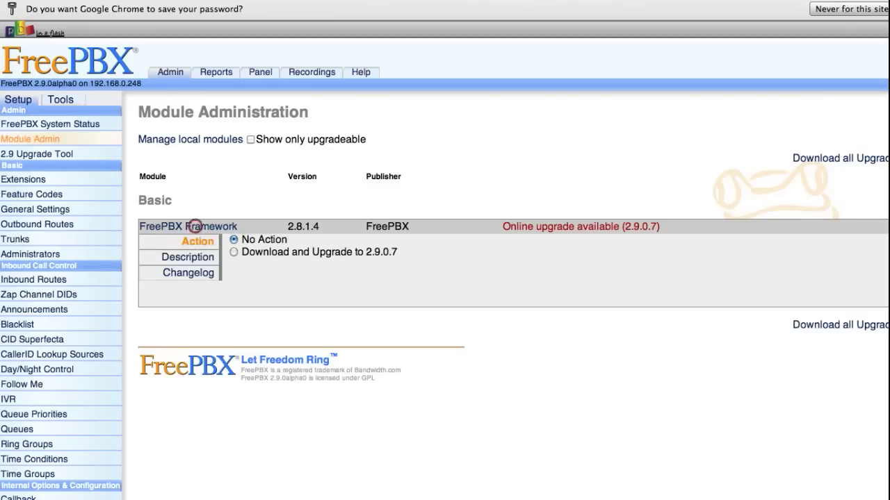
{"action": "left_click", "coordinate": [234, 251]}
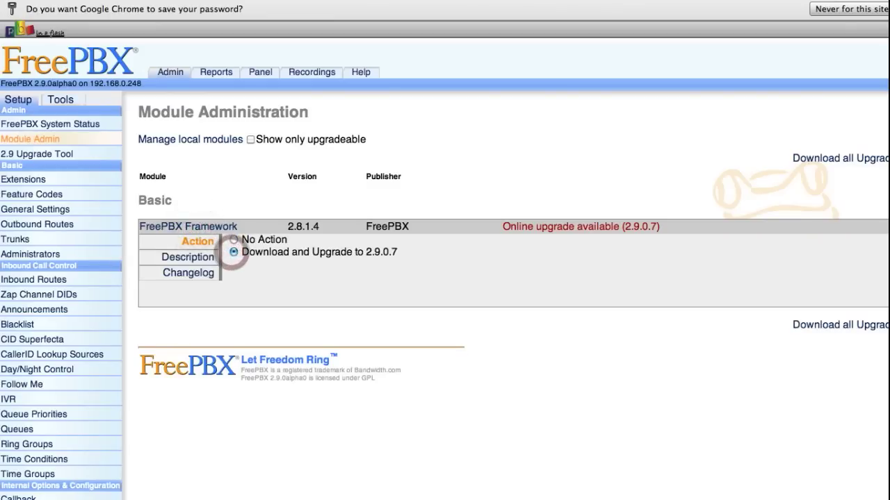
{"action": "key", "text": "Return"}
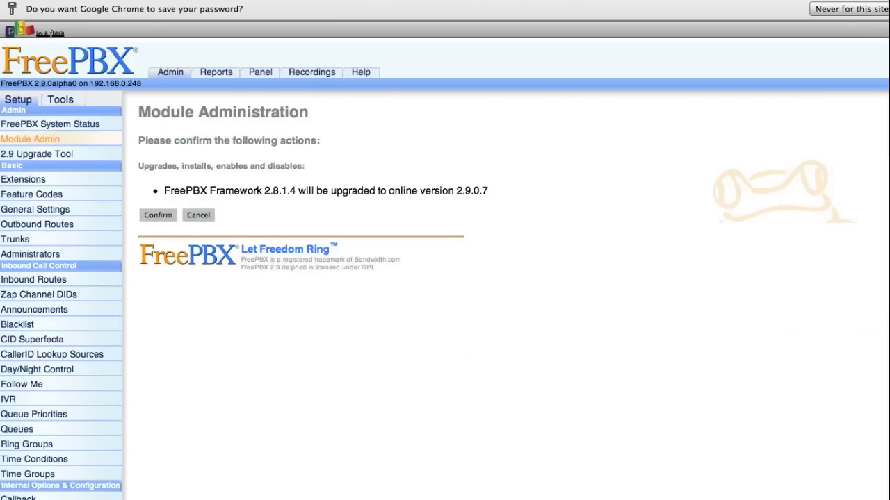
{"action": "left_click", "coordinate": [158, 215]}
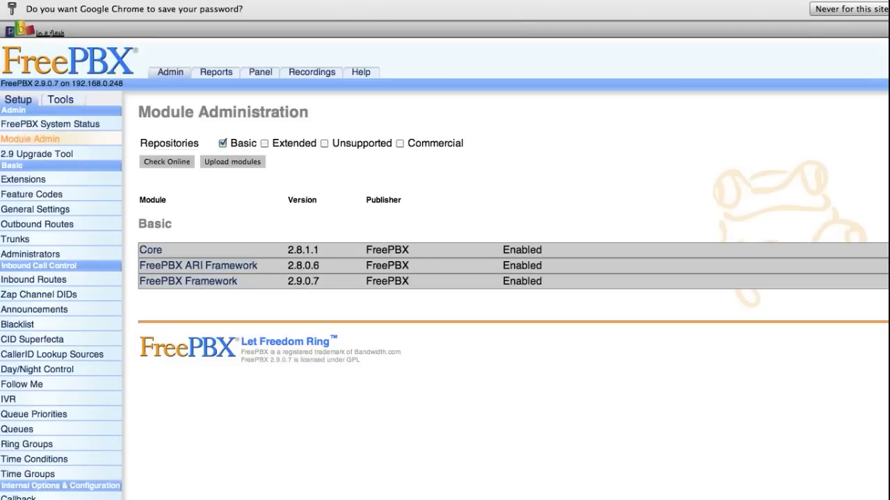
- Include the Unsupported and Extended repositories, check online, and upgrade Core and ARI Framework
{"action": "left_click", "coordinate": [324, 143]}
{"action": "left_click", "coordinate": [264, 143]}
{"action": "left_click", "coordinate": [162, 161]}
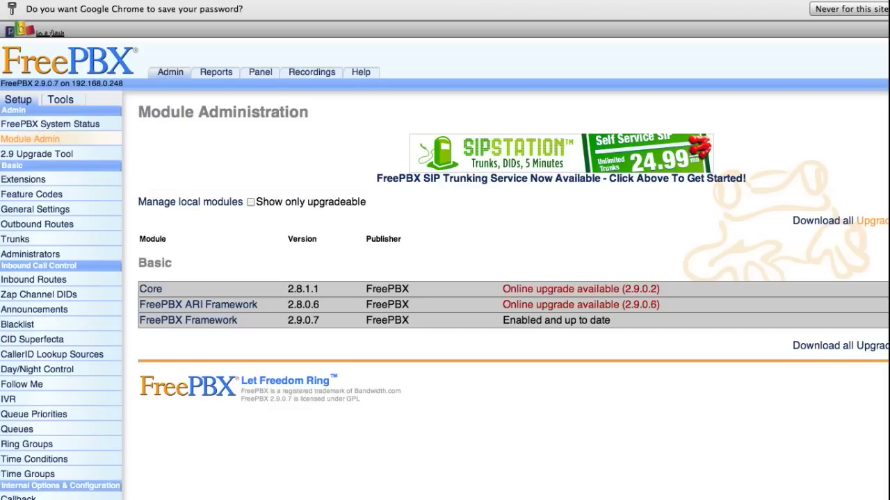
{"action": "left_click", "coordinate": [872, 221]}
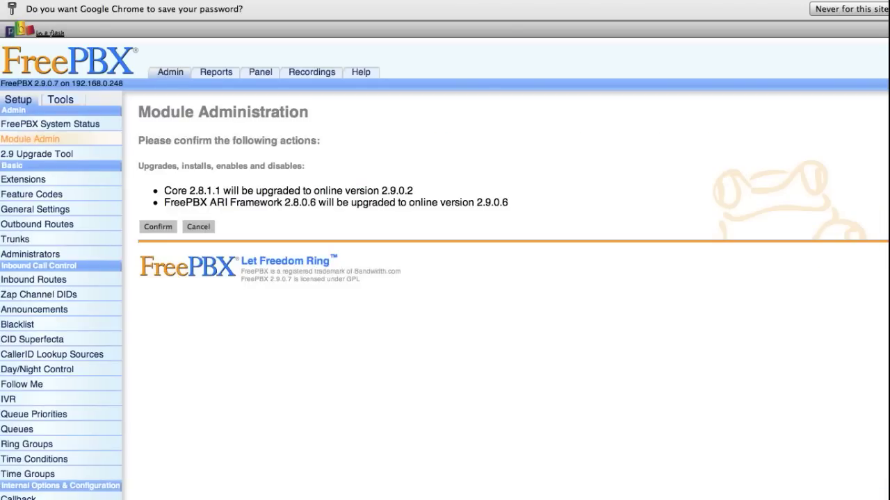
{"action": "left_click", "coordinate": [158, 226]}
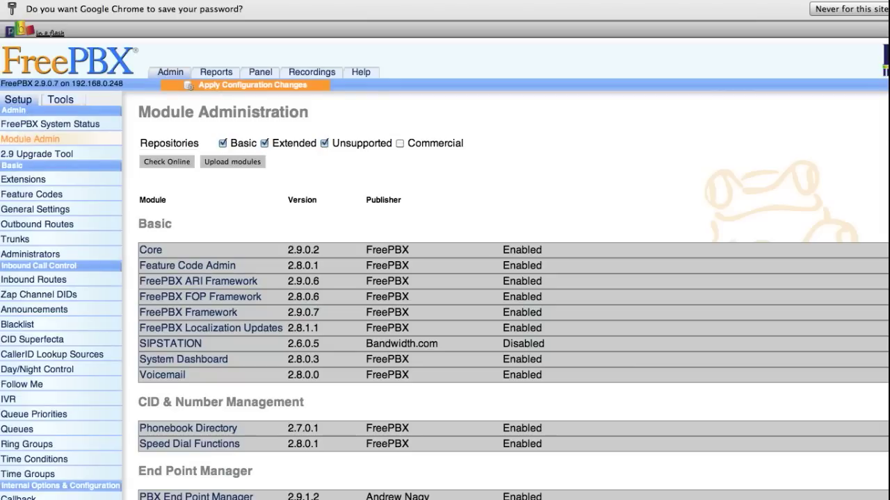
- Download all available module upgrades, then recheck online that every module is up to date
{"action": "left_click", "coordinate": [172, 161]}
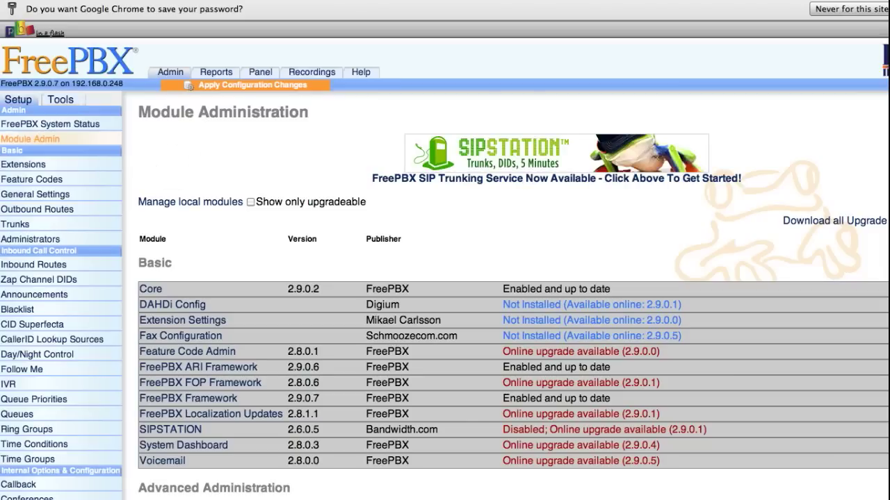
{"action": "left_click", "coordinate": [870, 220]}
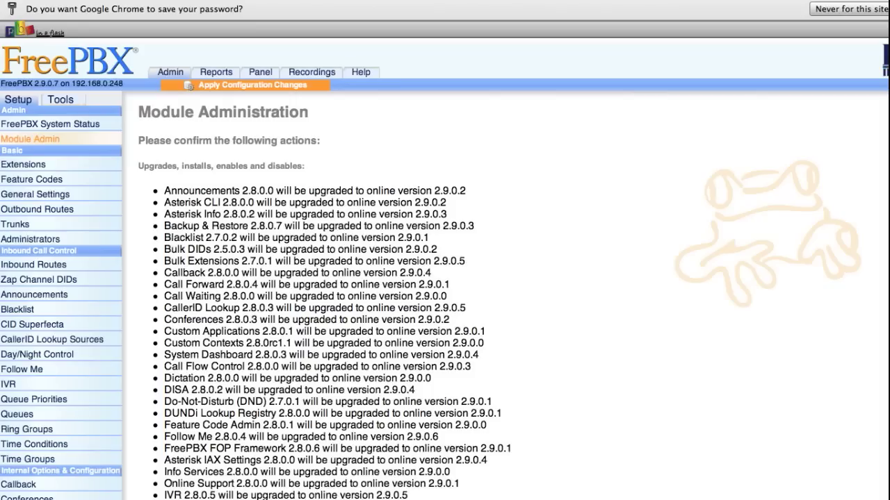
{"action": "scroll", "coordinate": [444, 278], "scroll_direction": "down", "scroll_amount": 2}
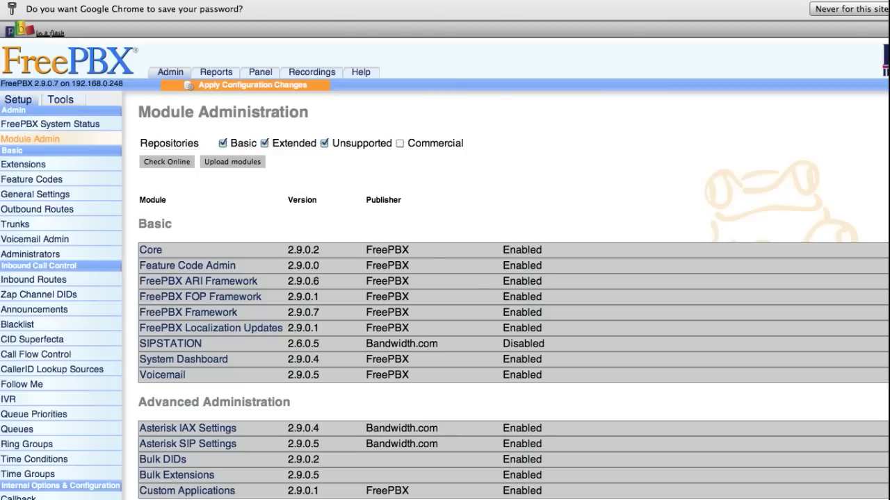
{"action": "left_click", "coordinate": [165, 164]}
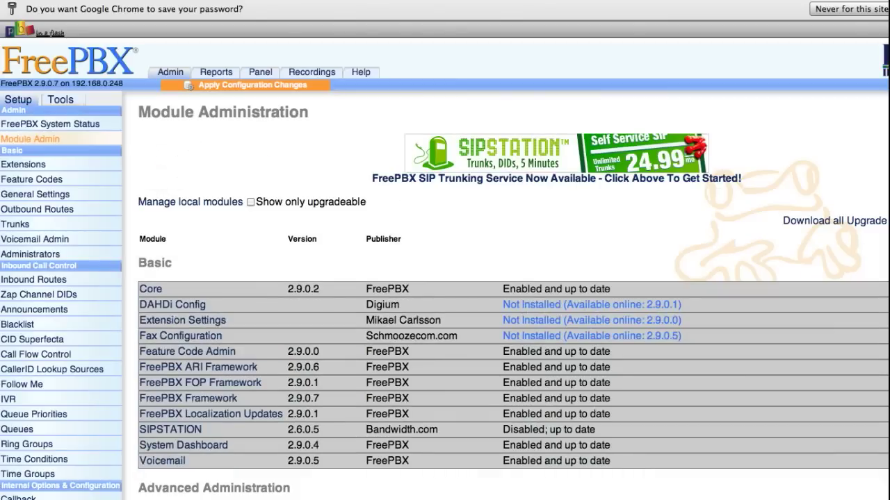
{"action": "scroll", "coordinate": [445, 278], "scroll_direction": "down", "scroll_amount": 15}
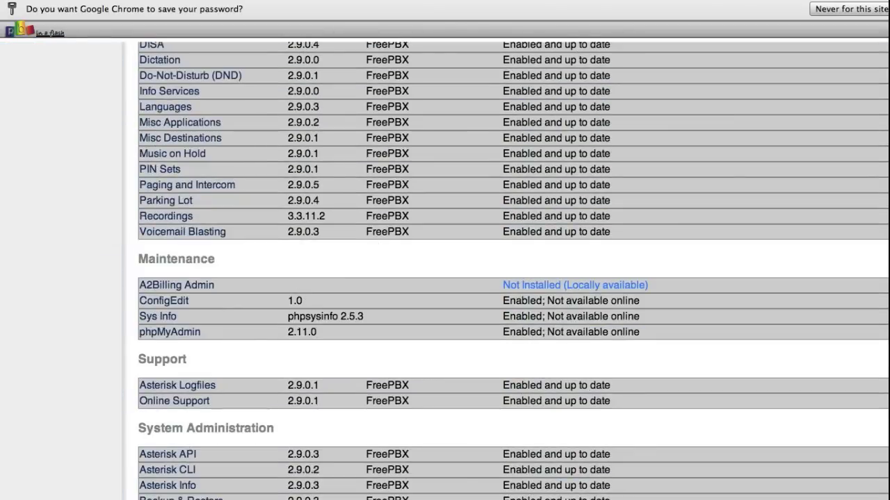
{"action": "scroll", "coordinate": [513, 271], "scroll_direction": "up", "scroll_amount": 15}
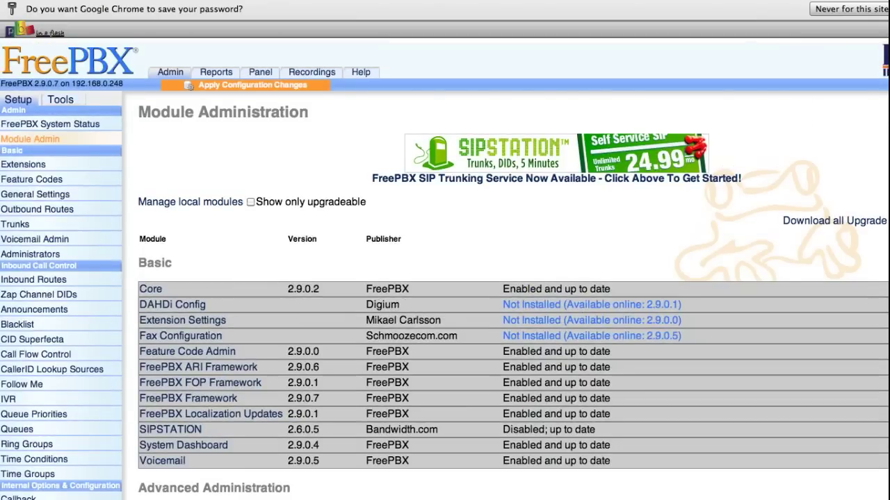
- Apply the configuration changes with a reload and view the FreePBX System Status dashboard
{"action": "left_click", "coordinate": [227, 86]}
{"action": "left_click", "coordinate": [449, 413]}
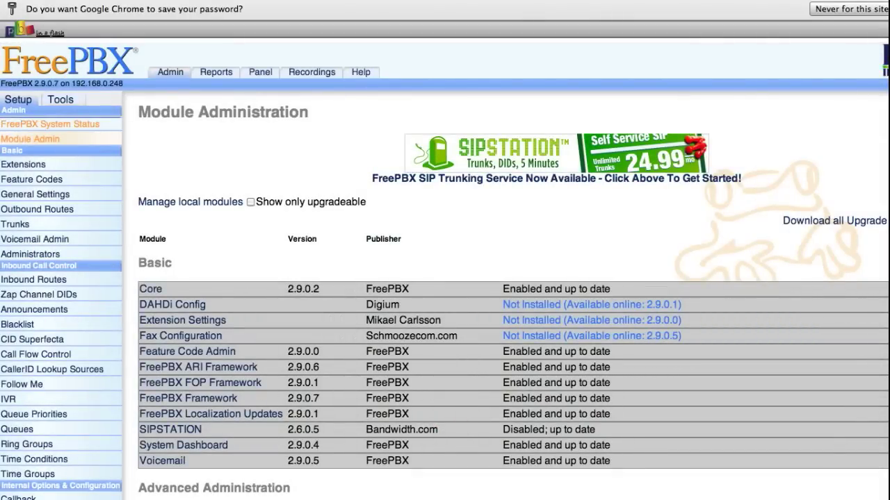
{"action": "left_click", "coordinate": [33, 123]}
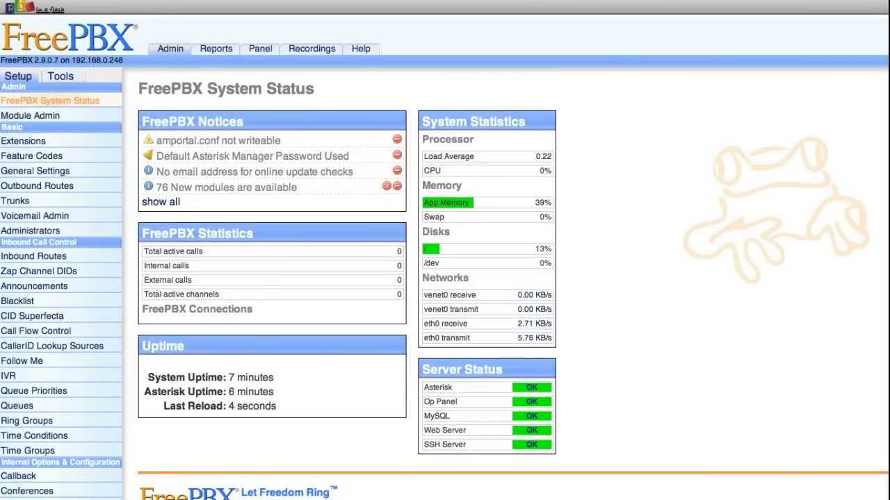
- Run 'amportal chown' in the ssh terminal, then delete the 'amportal.conf not writeable' notice
{"action": "key", "text": "super+Tab"}
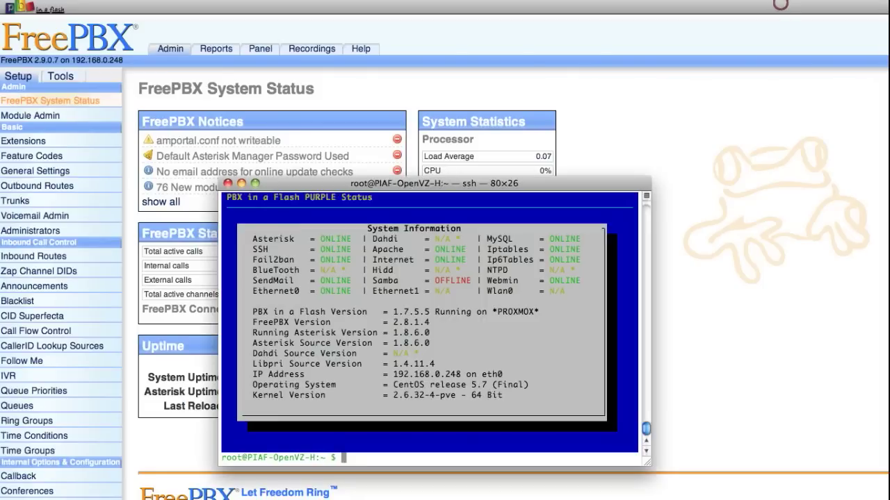
{"action": "left_click", "coordinate": [493, 293]}
{"action": "type", "text": "amportal chown"}
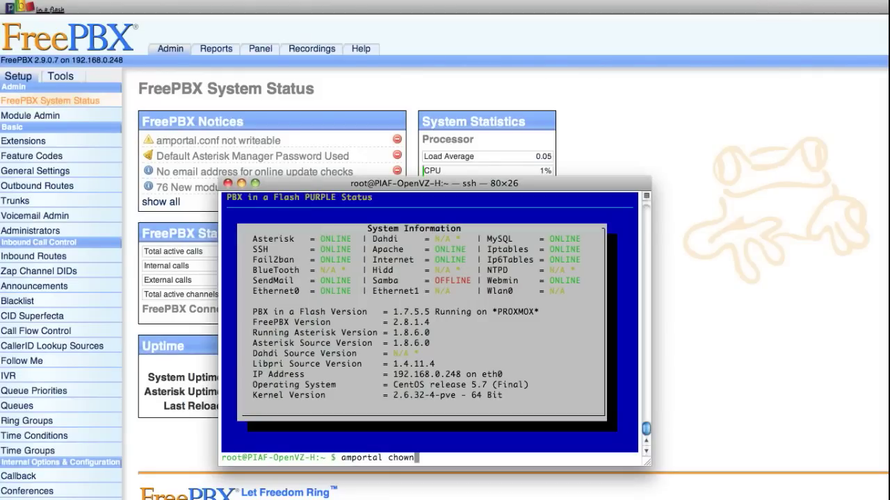
{"action": "key", "text": "Return"}
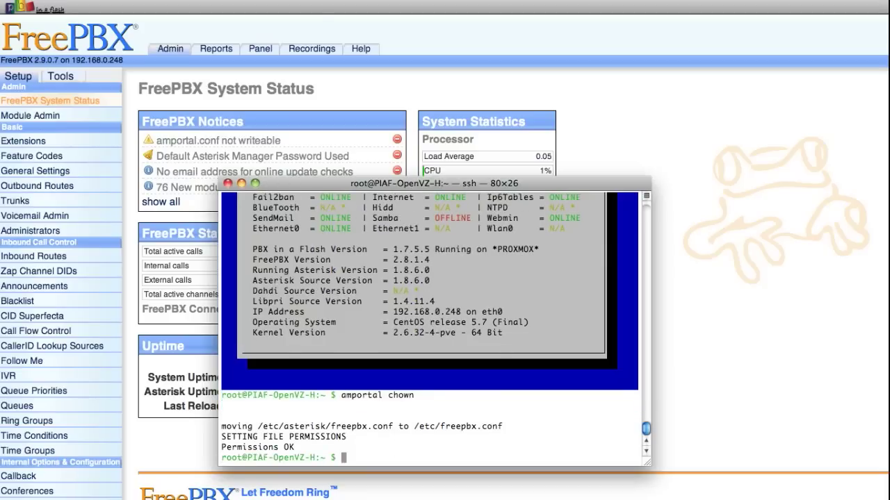
{"action": "key", "text": "super+h"}
{"action": "left_click", "coordinate": [396, 140]}
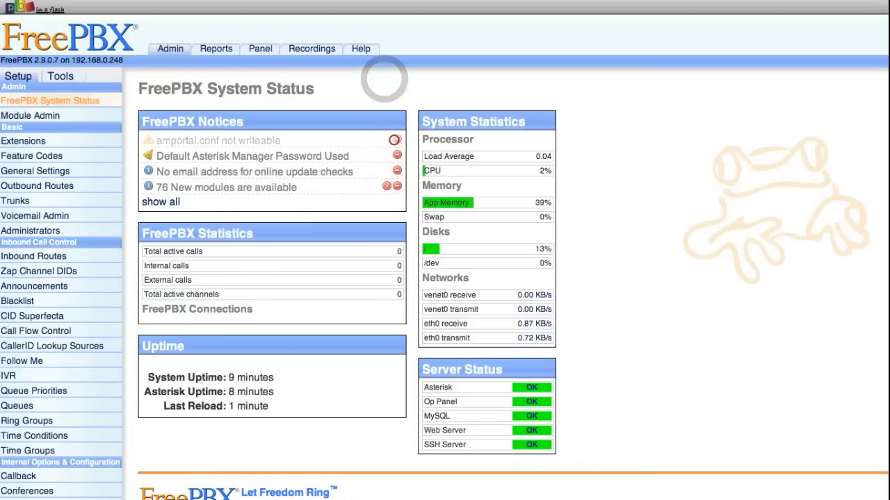
- Reload FreePBX System Status, then bring the ssh Terminal window back to the front
{"action": "left_click", "coordinate": [27, 103]}
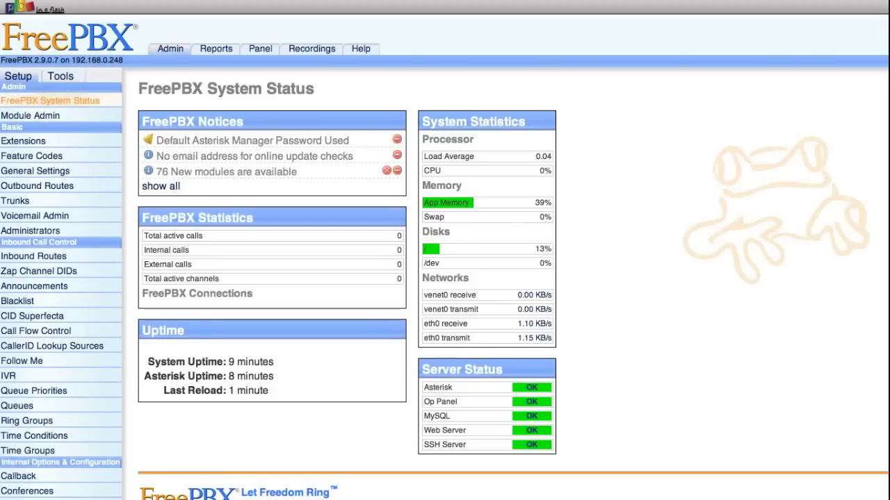
{"action": "key", "text": "super+Tab"}
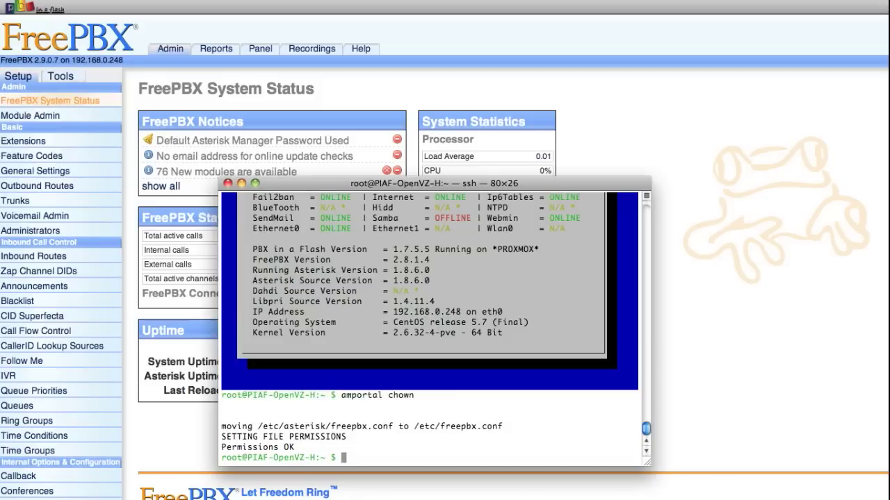
- Open framework/bin/retrieve_conf in nano -w to comment out the AMPMGRPASS warning lines
{"action": "type", "text": "nano"}
{"action": "key", "text": "BackSpace"}
{"action": "key", "text": "BackSpace"}
{"action": "key", "text": "BackSpace"}
{"action": "key", "text": "BackSpace"}
{"action": "key", "text": "BackSpace"}
{"action": "type", "text": "nano -w /var/www/html/admin/modules/framework/bin/retrieve_conf"}
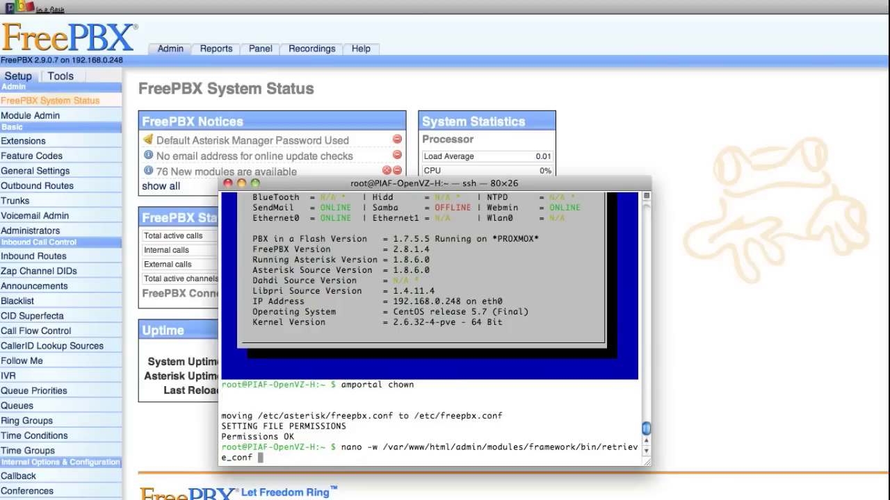
{"action": "key", "text": "Return"}
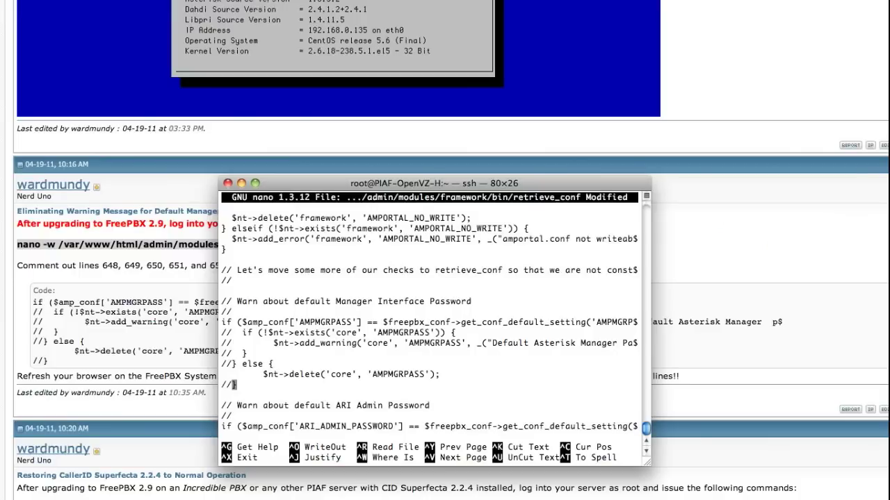
- Save retrieve_conf under its existing name, exit nano, and return to the browser
{"action": "key", "text": "ctrl+x"}
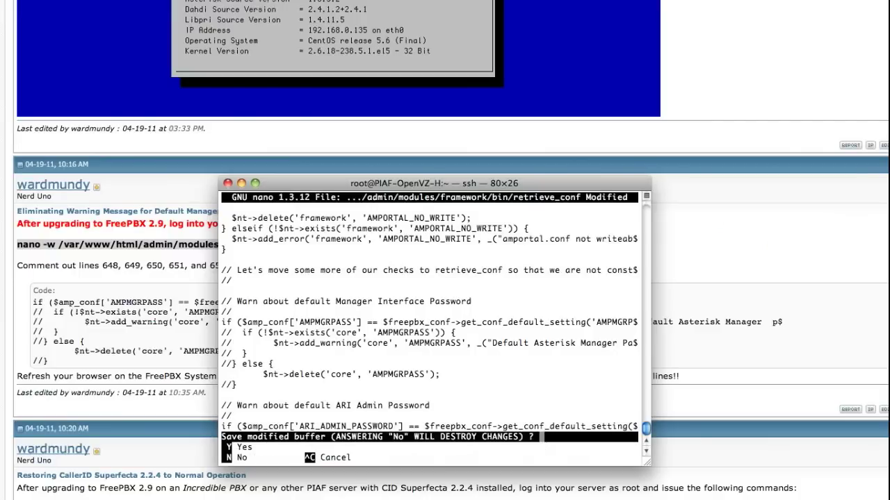
{"action": "key", "text": "y"}
{"action": "key", "text": "Return"}
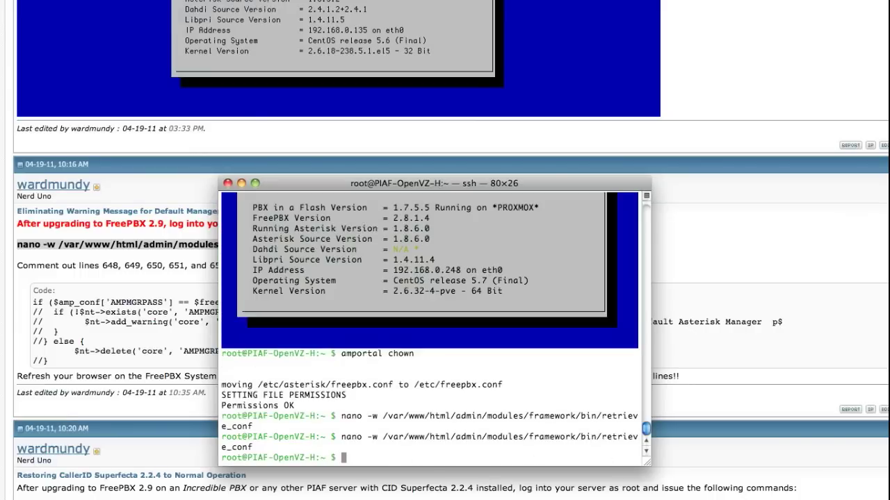
{"action": "key", "text": "super+Tab"}
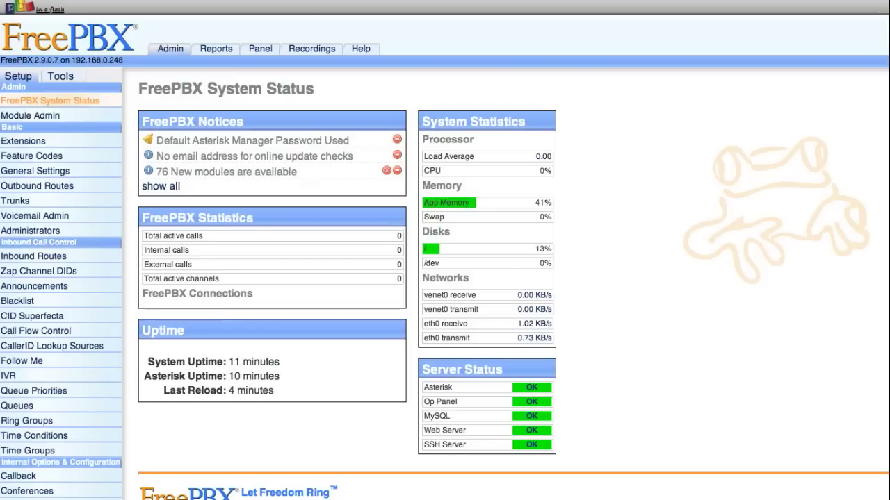
- Delete the default Manager Password and 76 New modules notices, then go to General Settings
{"action": "left_click", "coordinate": [397, 139]}
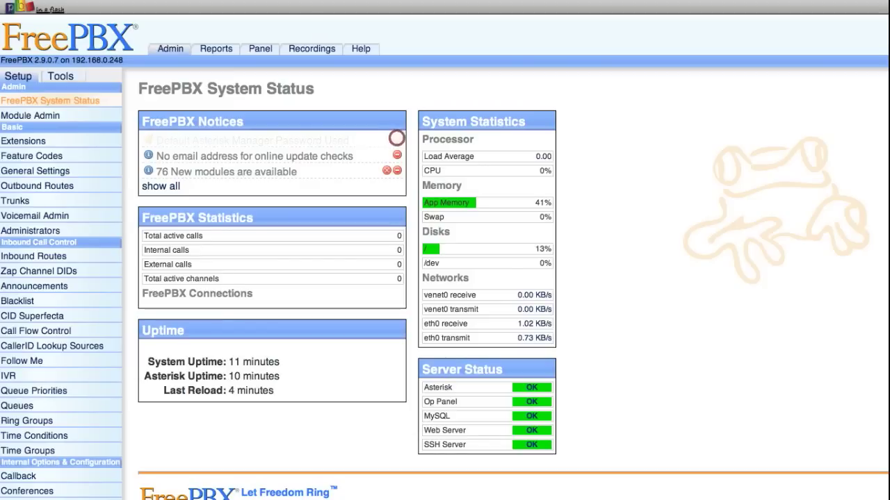
{"action": "left_click", "coordinate": [39, 101]}
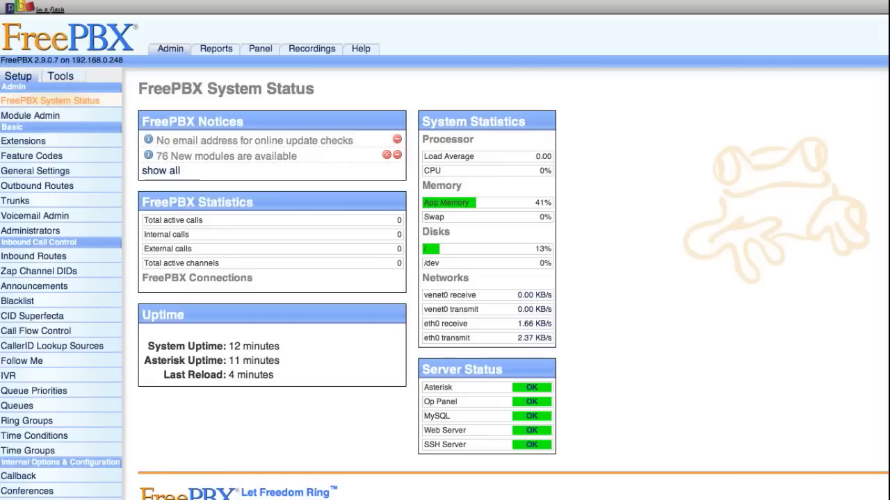
{"action": "left_click", "coordinate": [397, 155]}
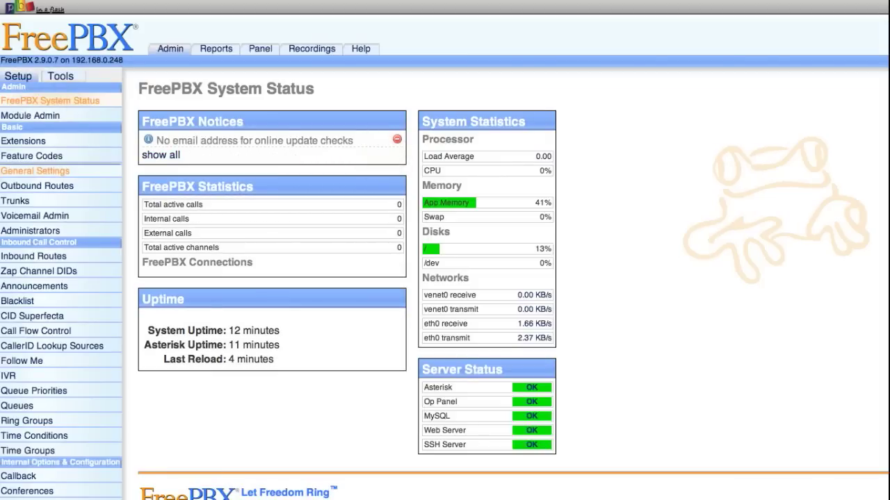
{"action": "left_click", "coordinate": [35, 170]}
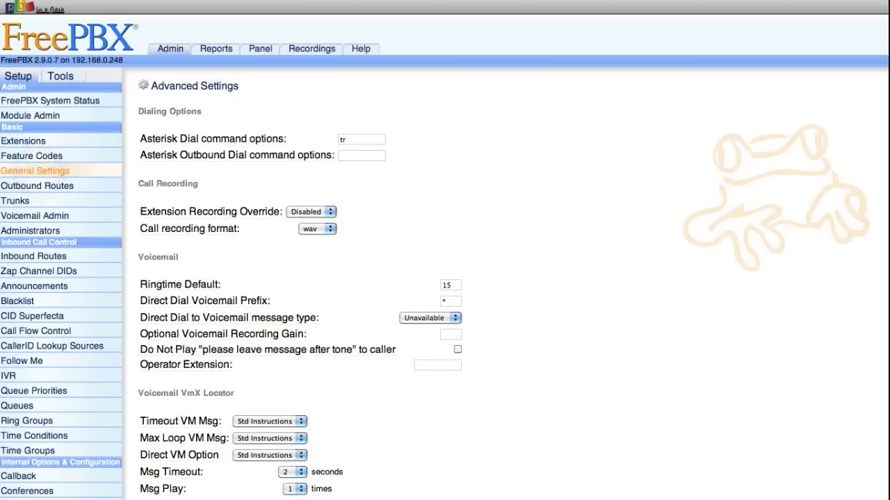